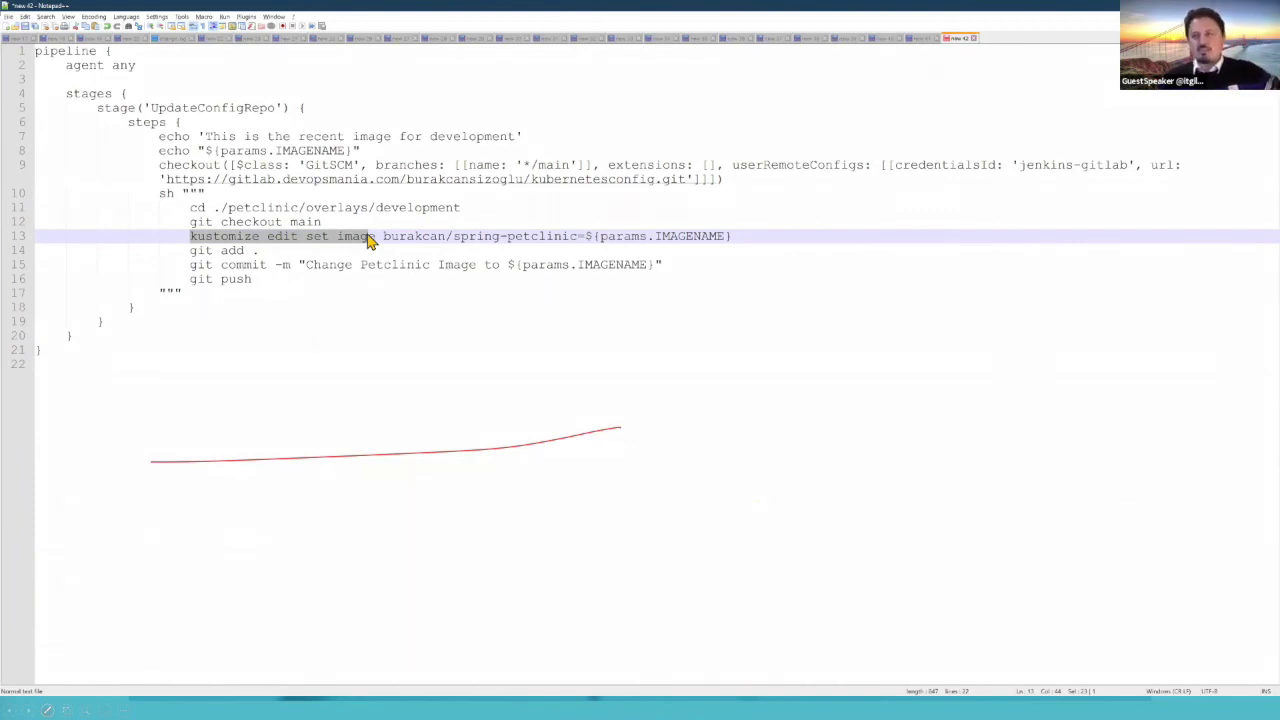
Highlight the kustomize edit set image command and its image parameter in the pipeline script to examine how the image is updated
drag(731, 236, 395, 248)
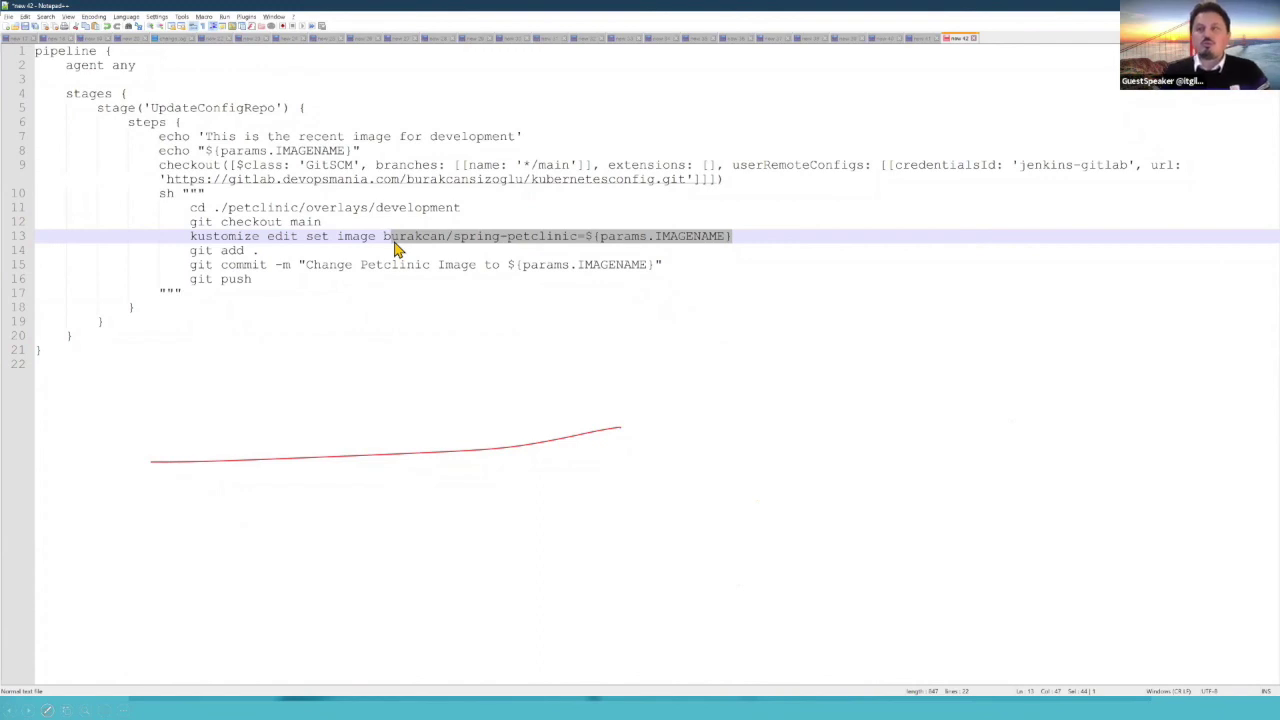
click(243, 243)
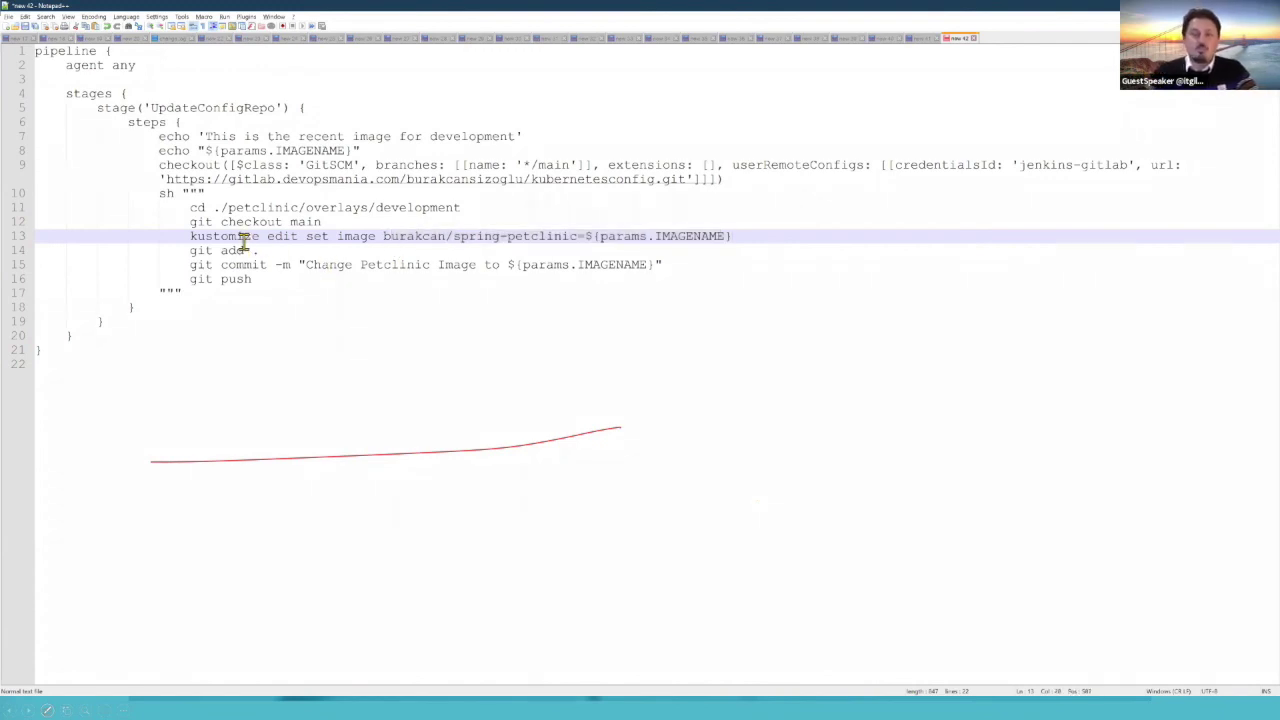
double_click(243, 240)
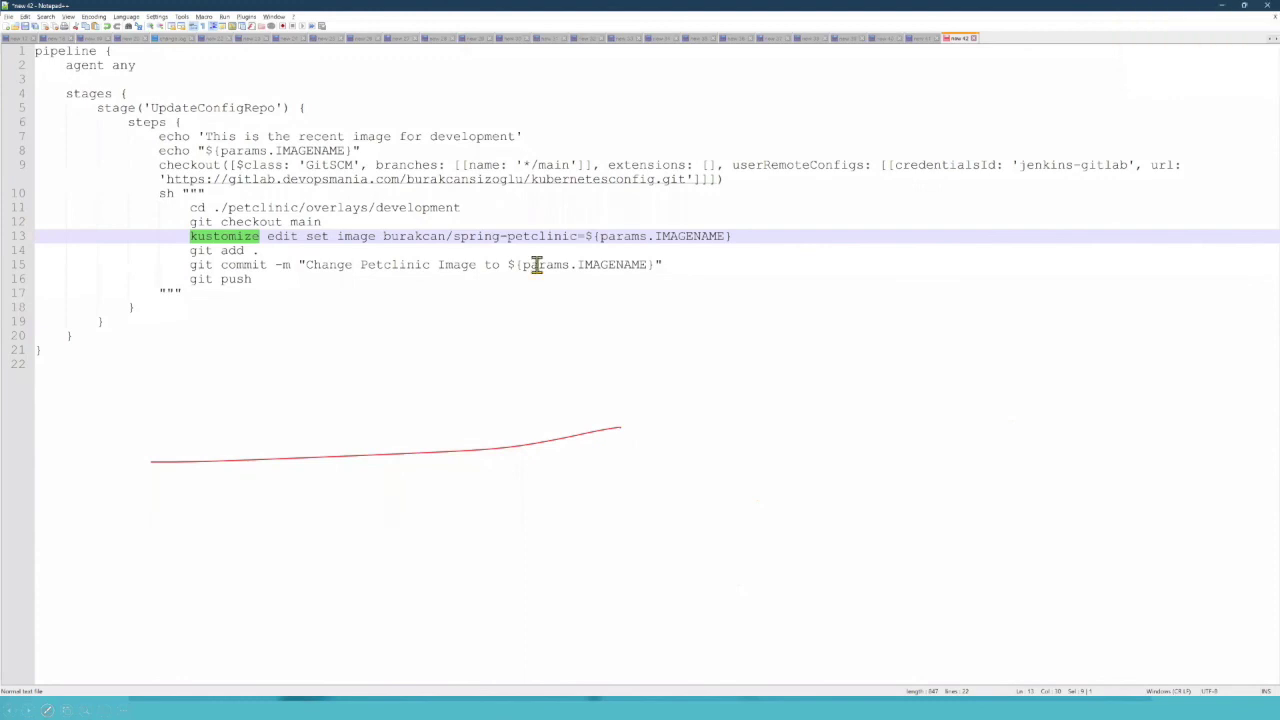
click(325, 235)
drag(186, 236, 659, 279)
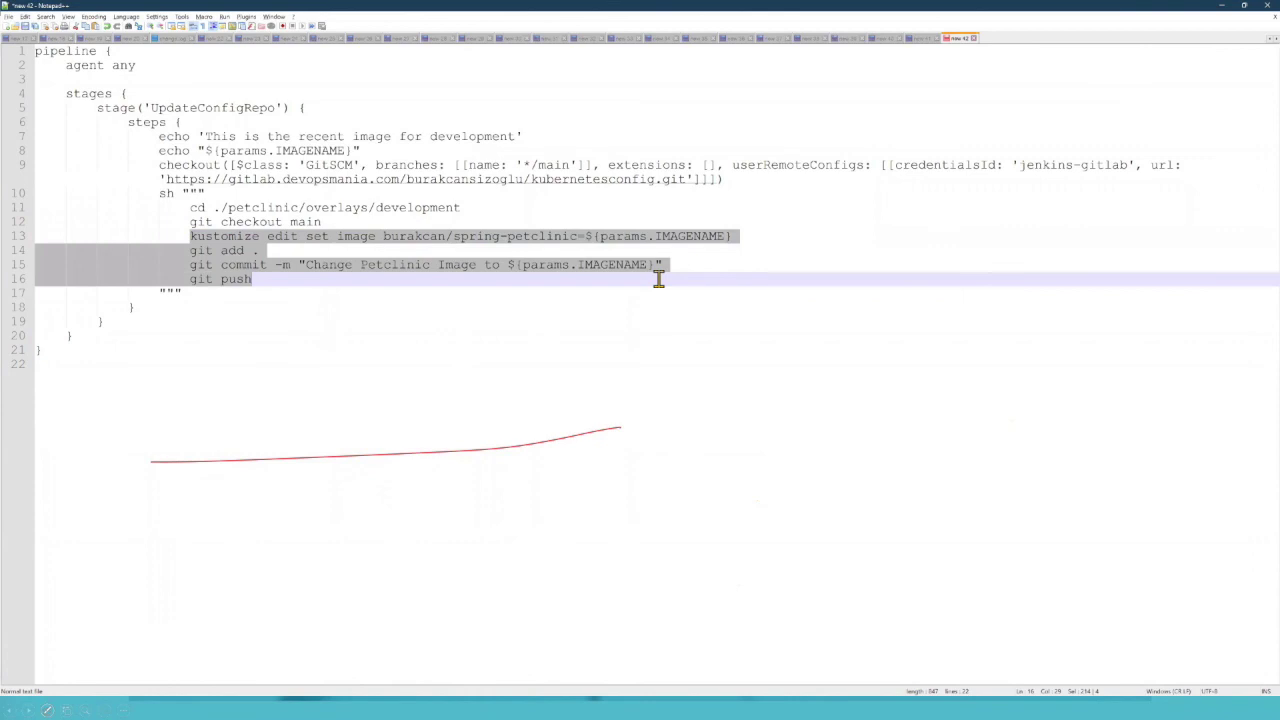
drag(659, 279, 724, 238)
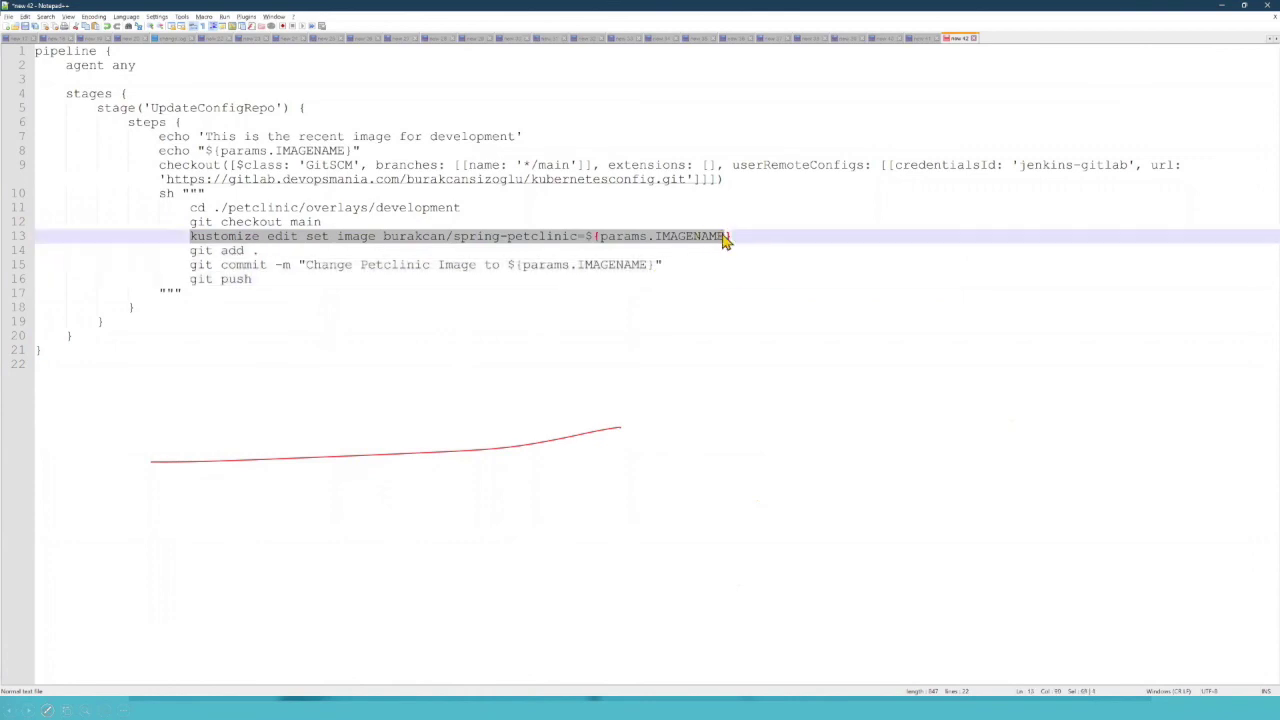
Highlight the GitSCM checkout of the kubernetesconfig repository, restore the editor to a smaller window and review the surrounding echo and shell lines
drag(155, 165, 745, 177)
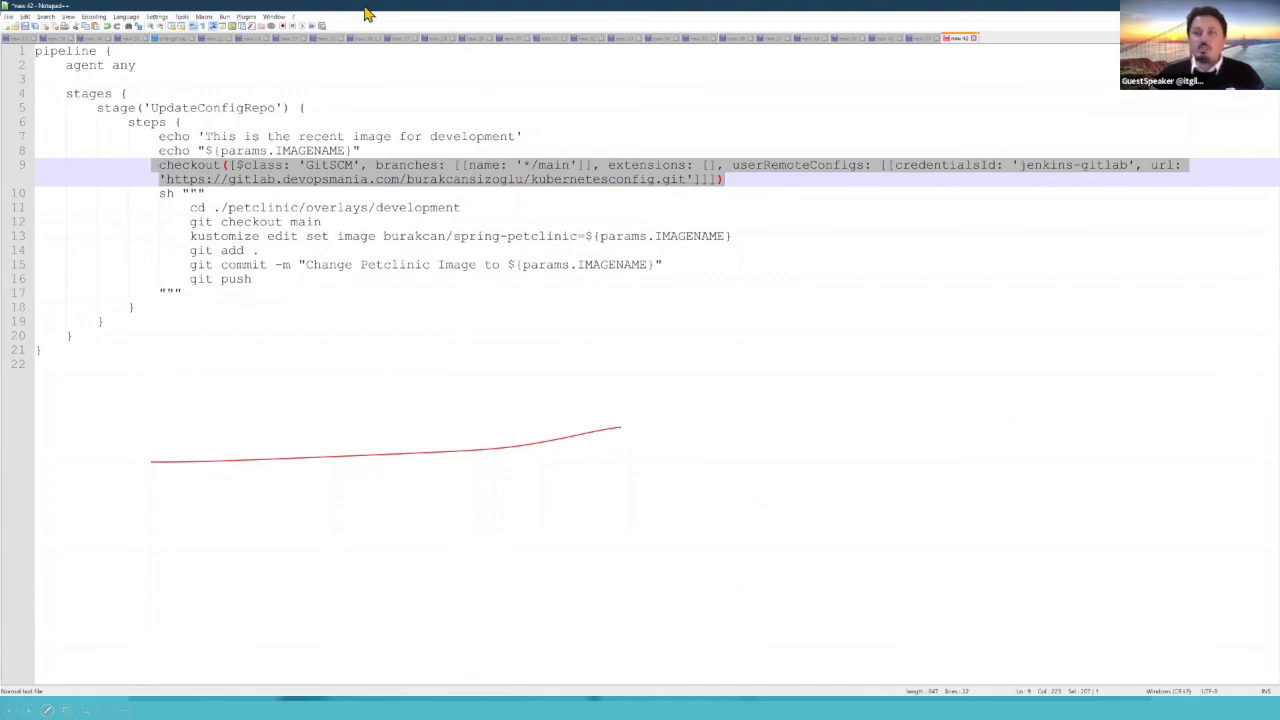
key(super+Down)
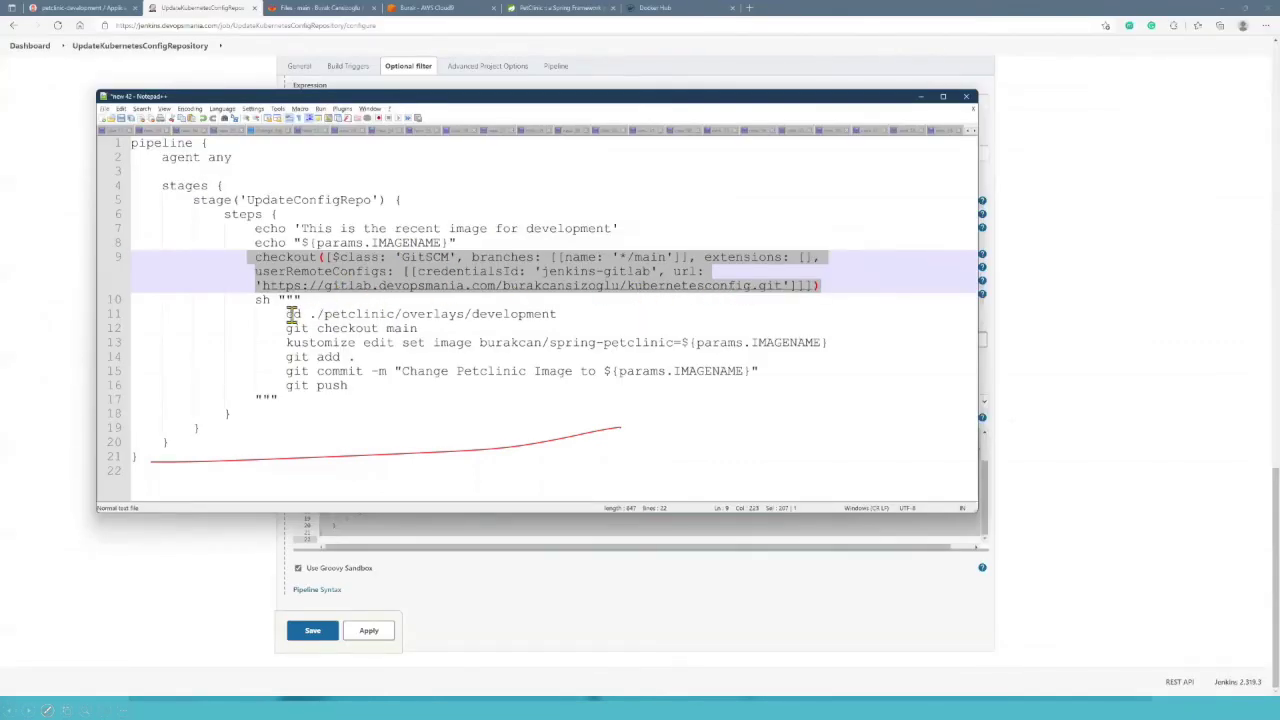
drag(400, 229, 290, 214)
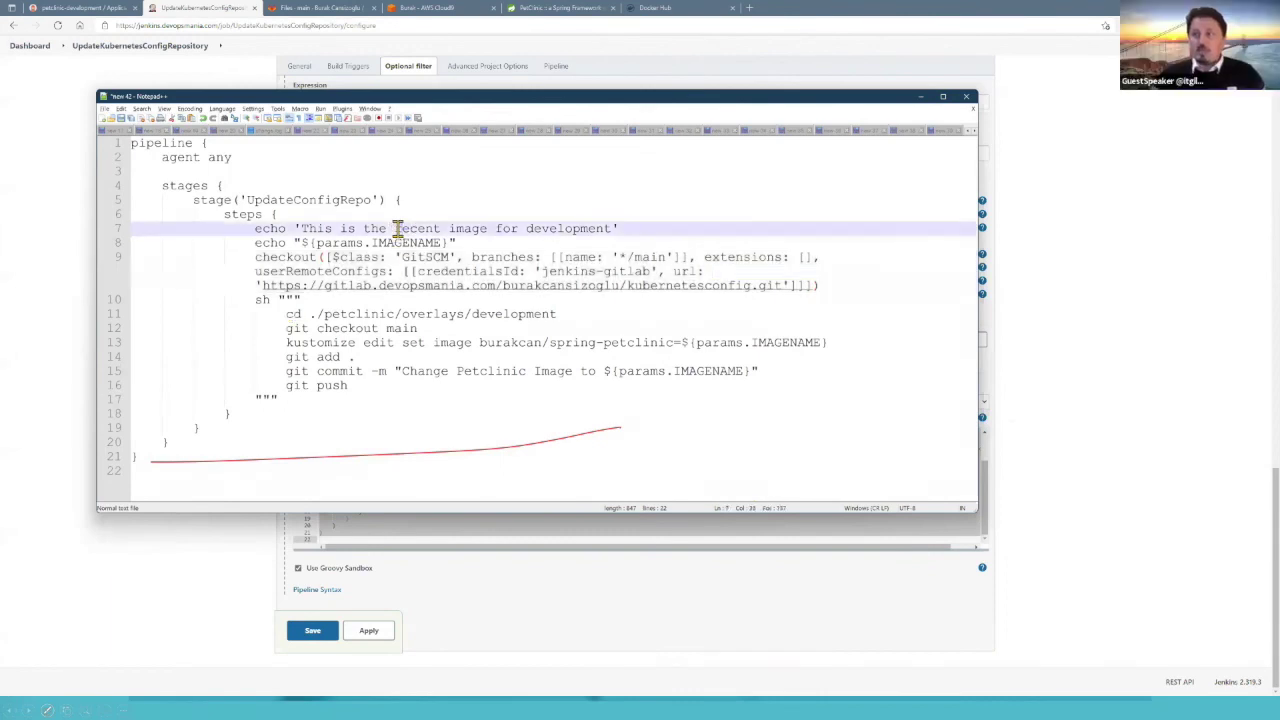
drag(595, 229, 589, 350)
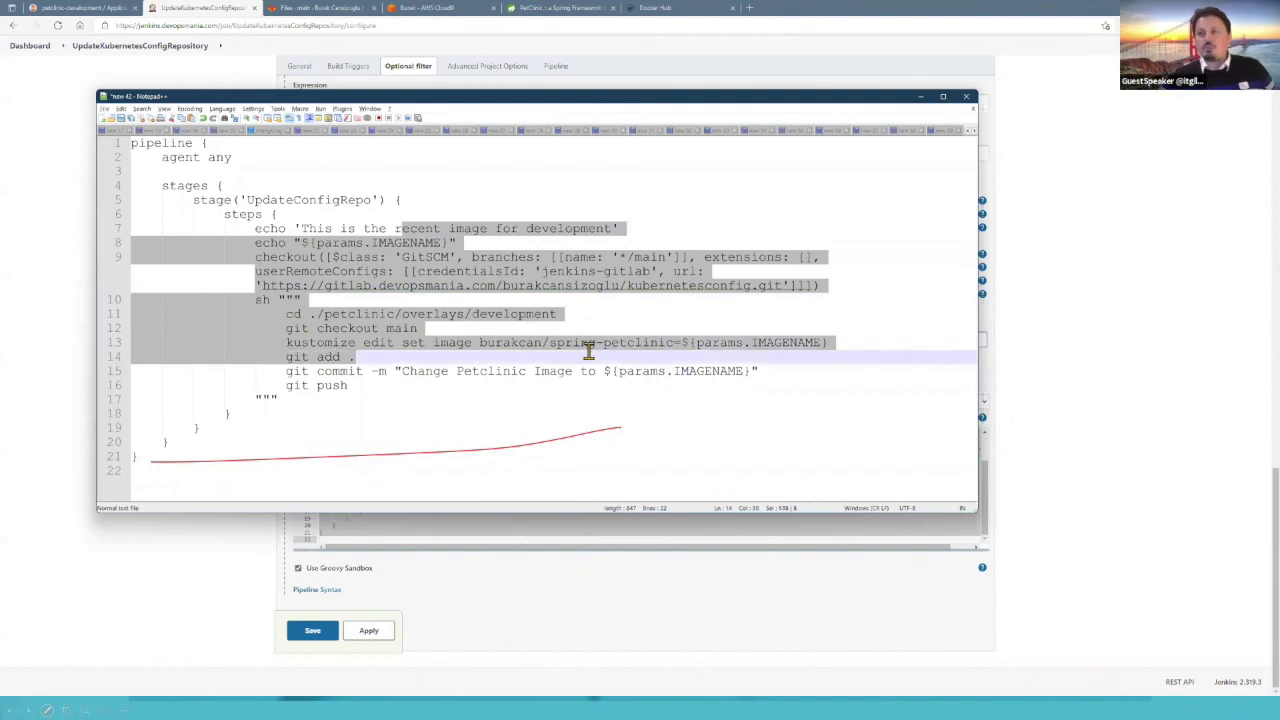
click(557, 358)
Highlight the kustomize image command and the git add, commit and push commands that follow it in the script
drag(287, 342, 836, 343)
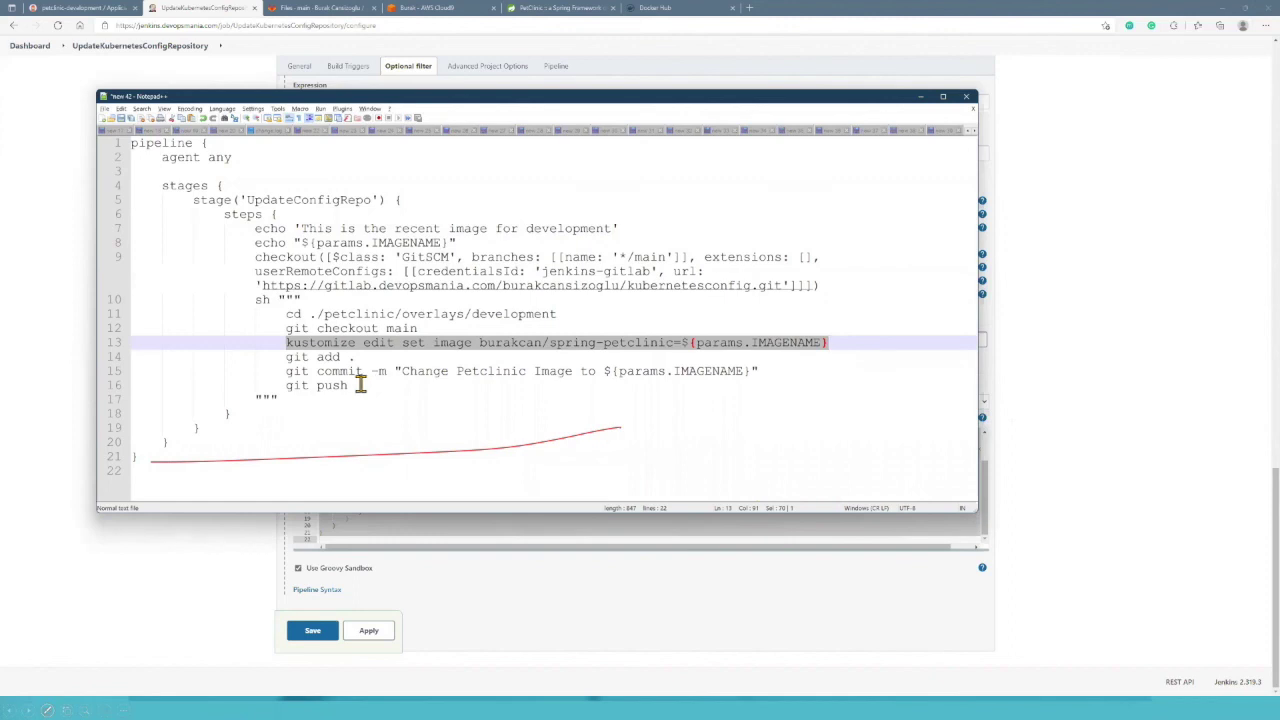
drag(366, 361, 284, 361)
drag(348, 386, 333, 362)
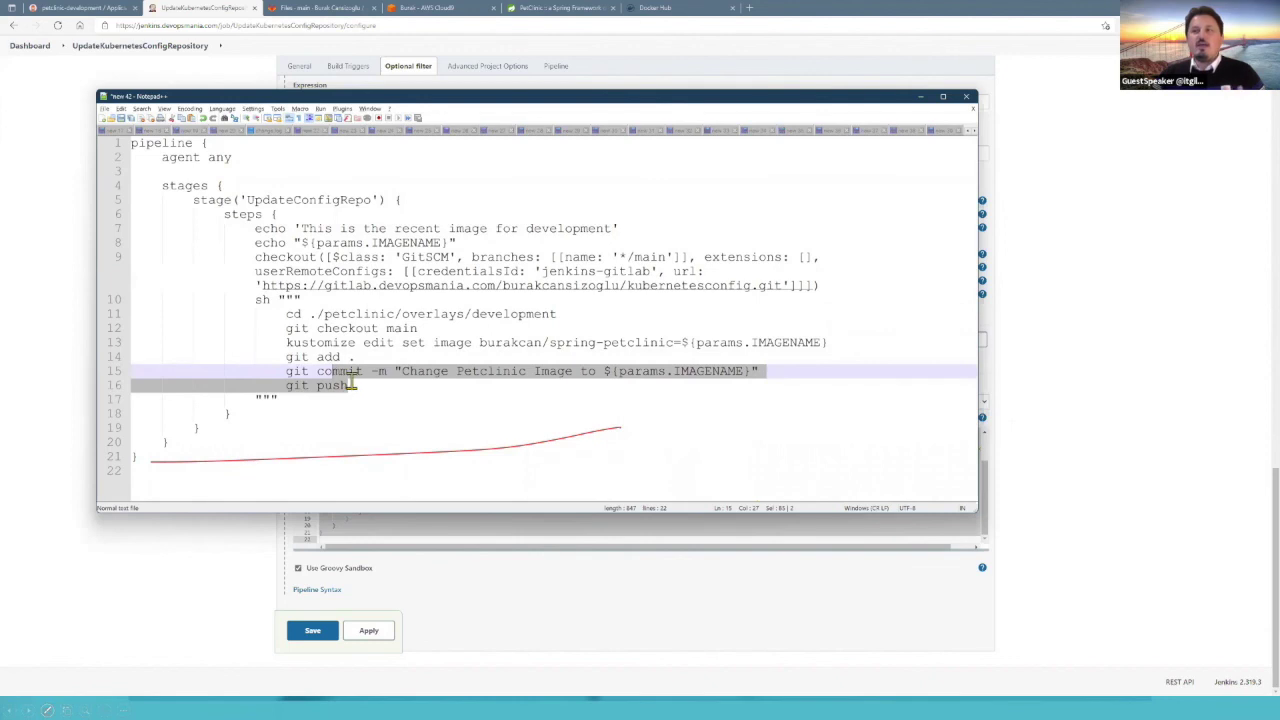
click(351, 386)
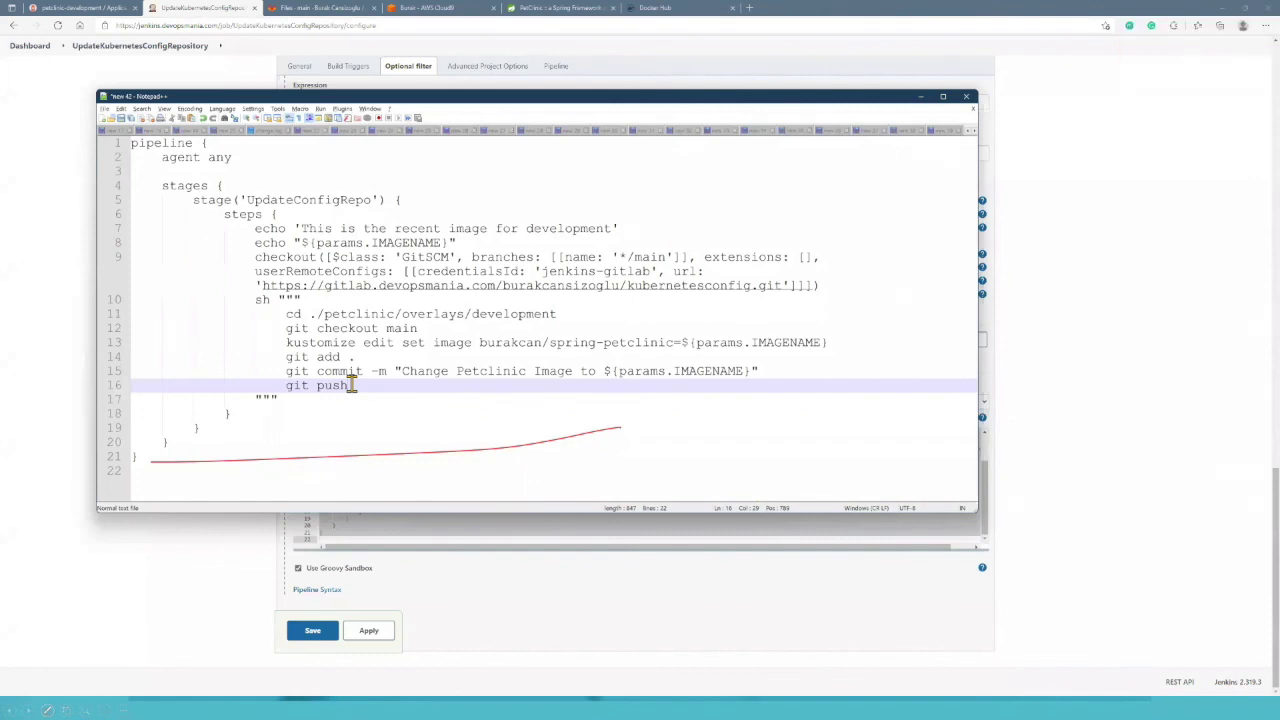
drag(350, 385, 287, 385)
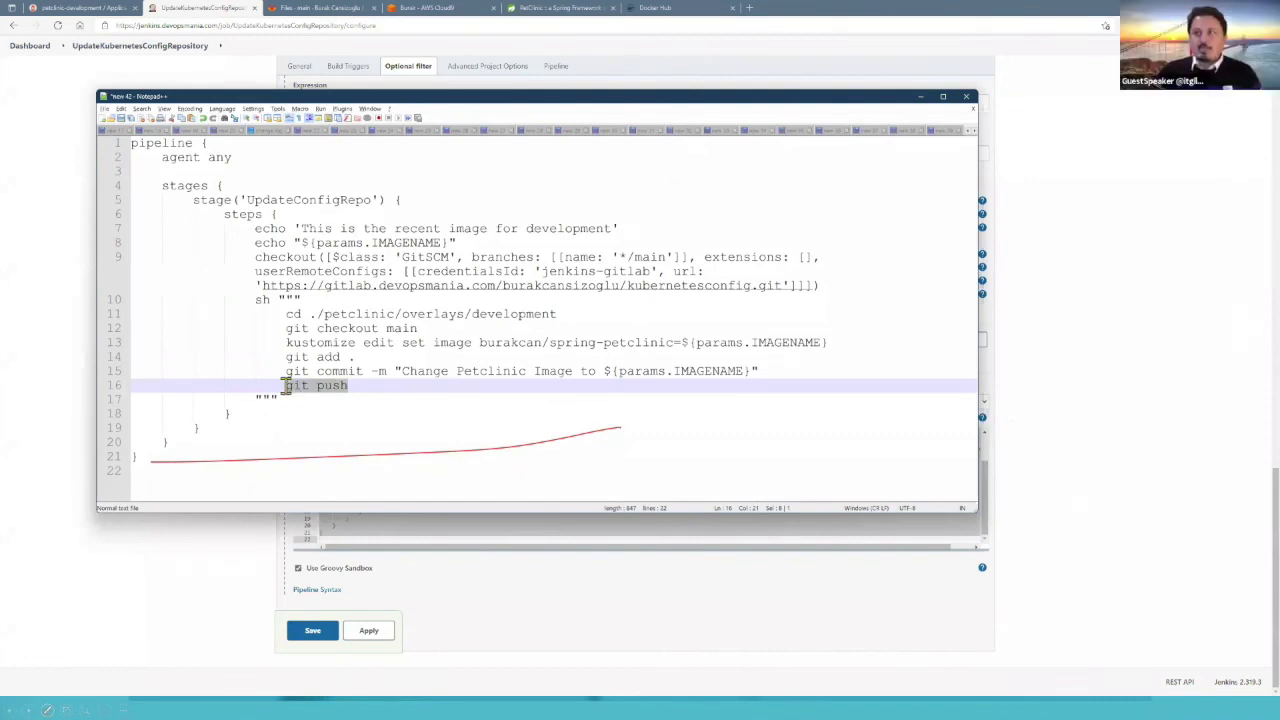
drag(349, 385, 233, 306)
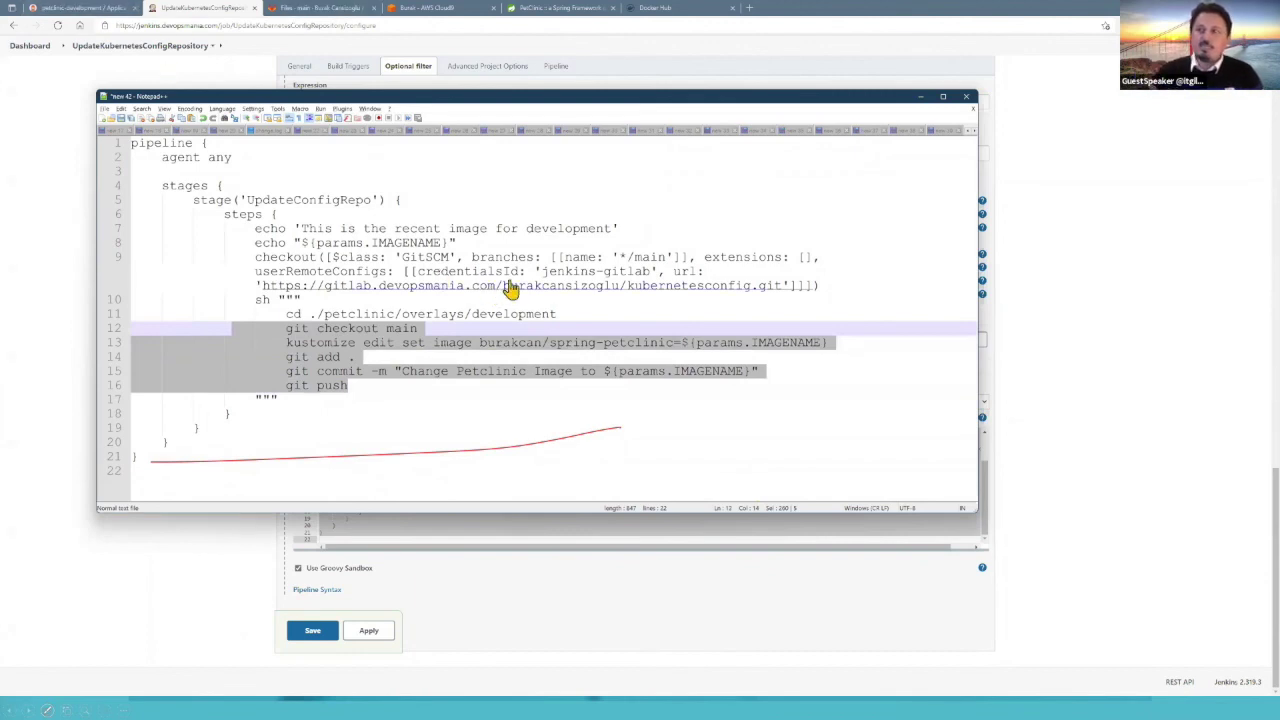
Switch to the petclinic-development application in Argo CD and highlight the commit hash in its current sync status
click(100, 10)
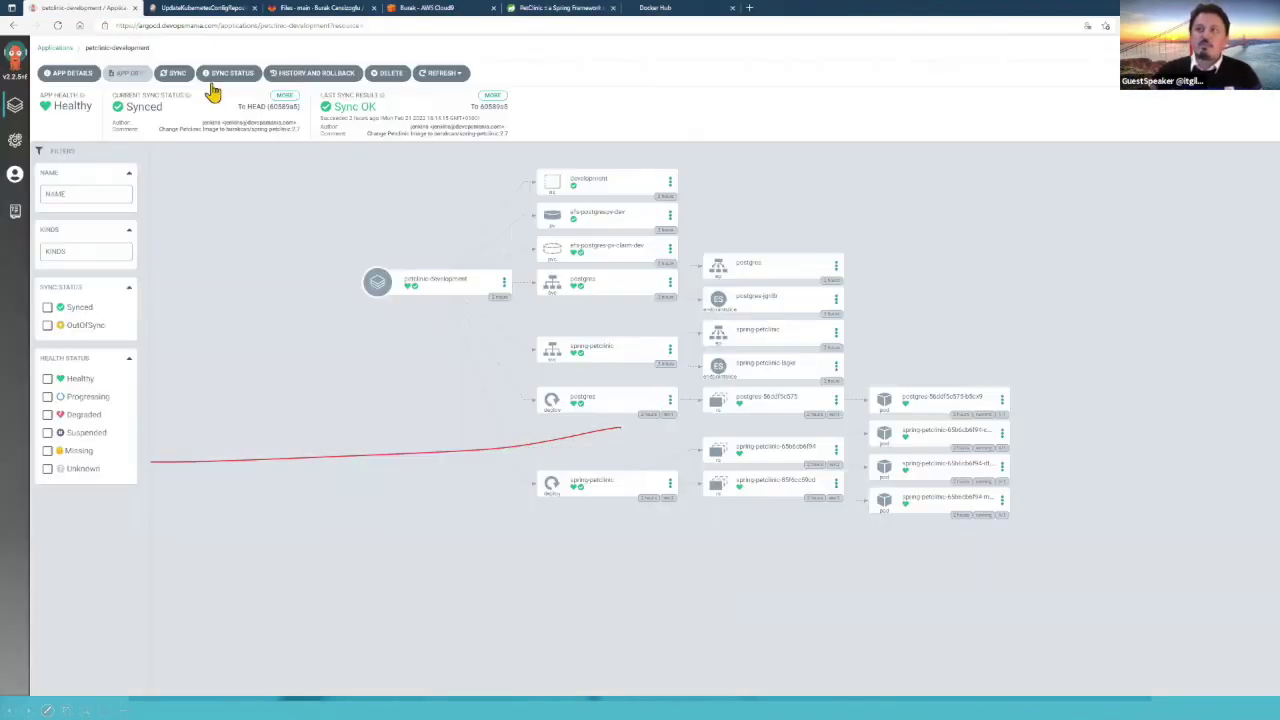
drag(263, 107, 300, 112)
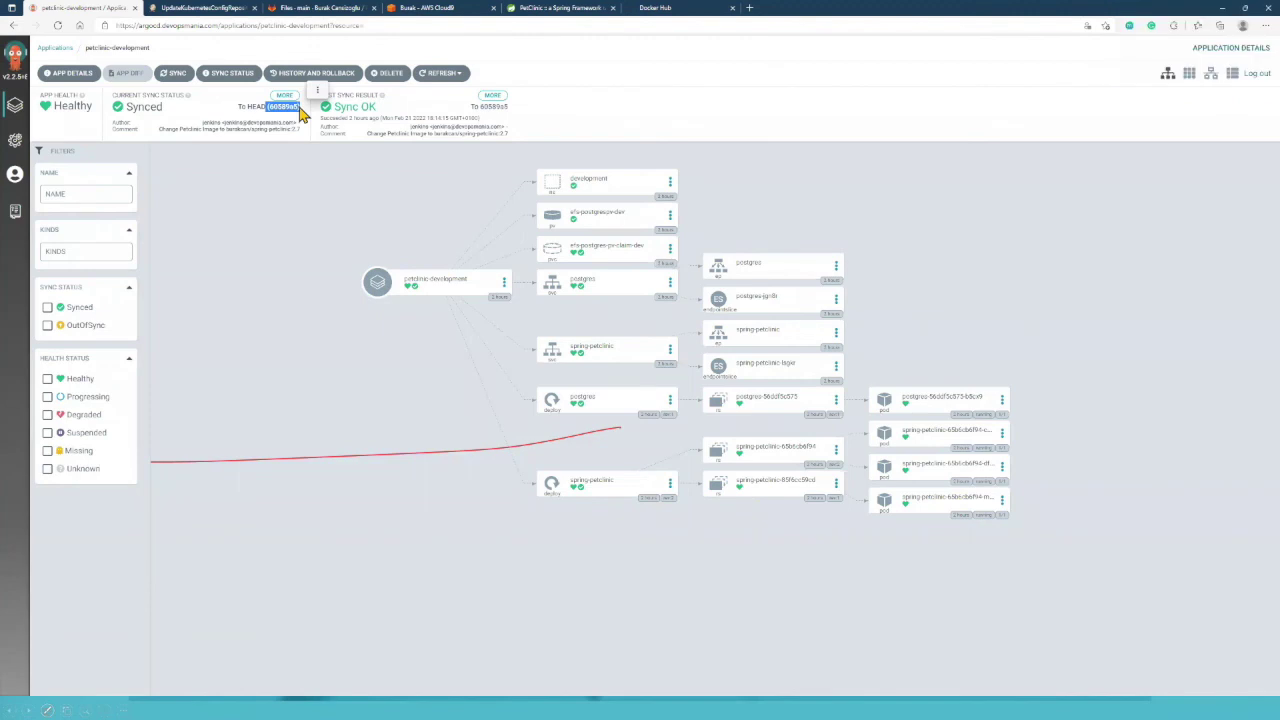
click(295, 150)
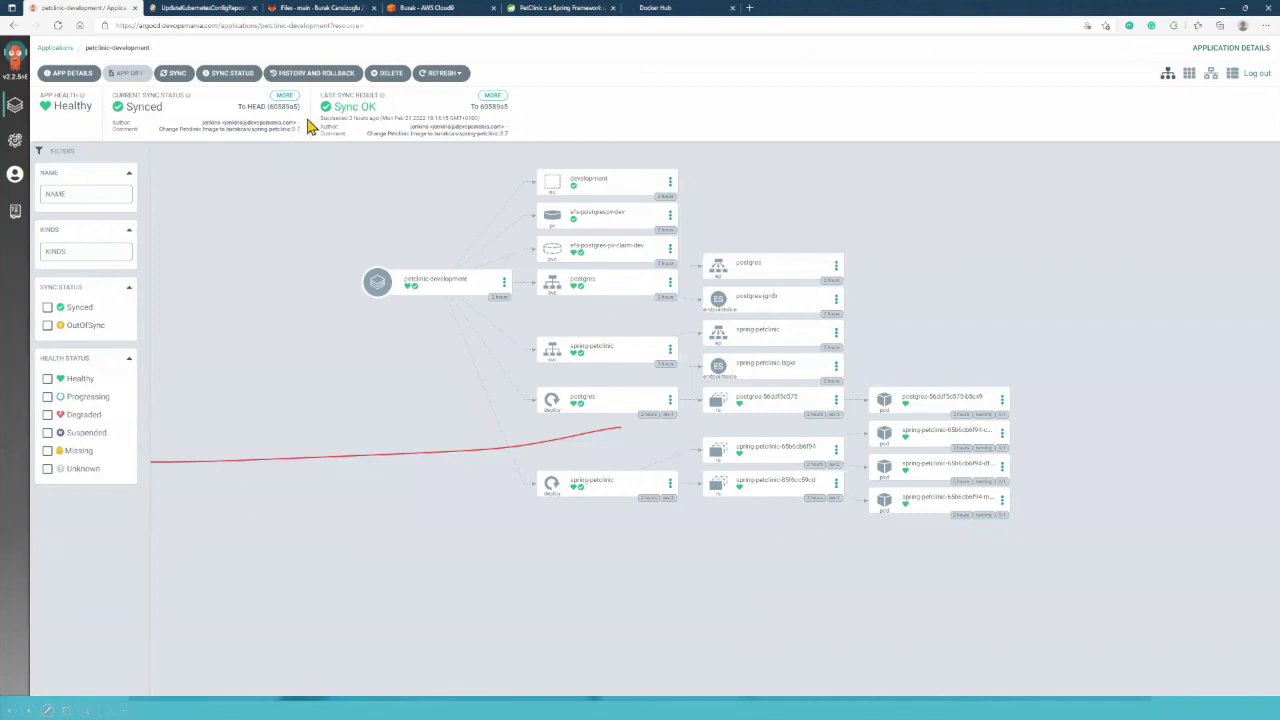
double_click(285, 106)
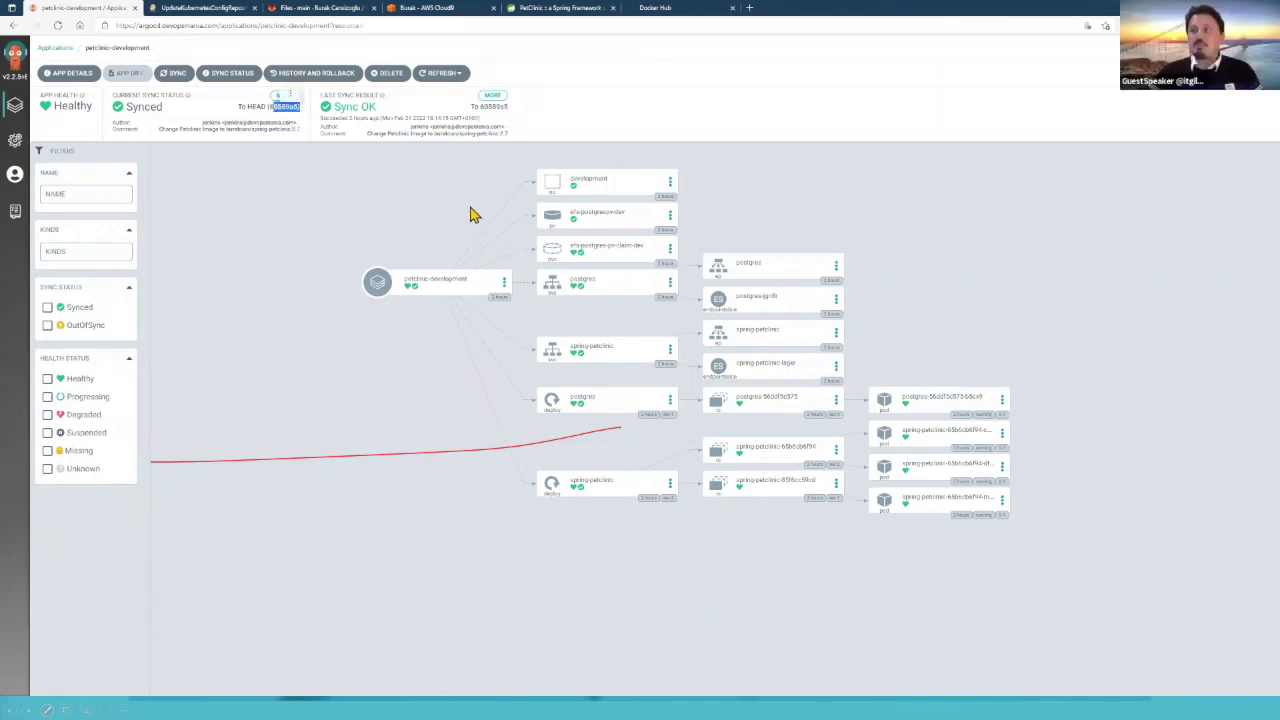
Inspect the postgres service's live manifest, desired manifest and diff, and close its details
click(625, 288)
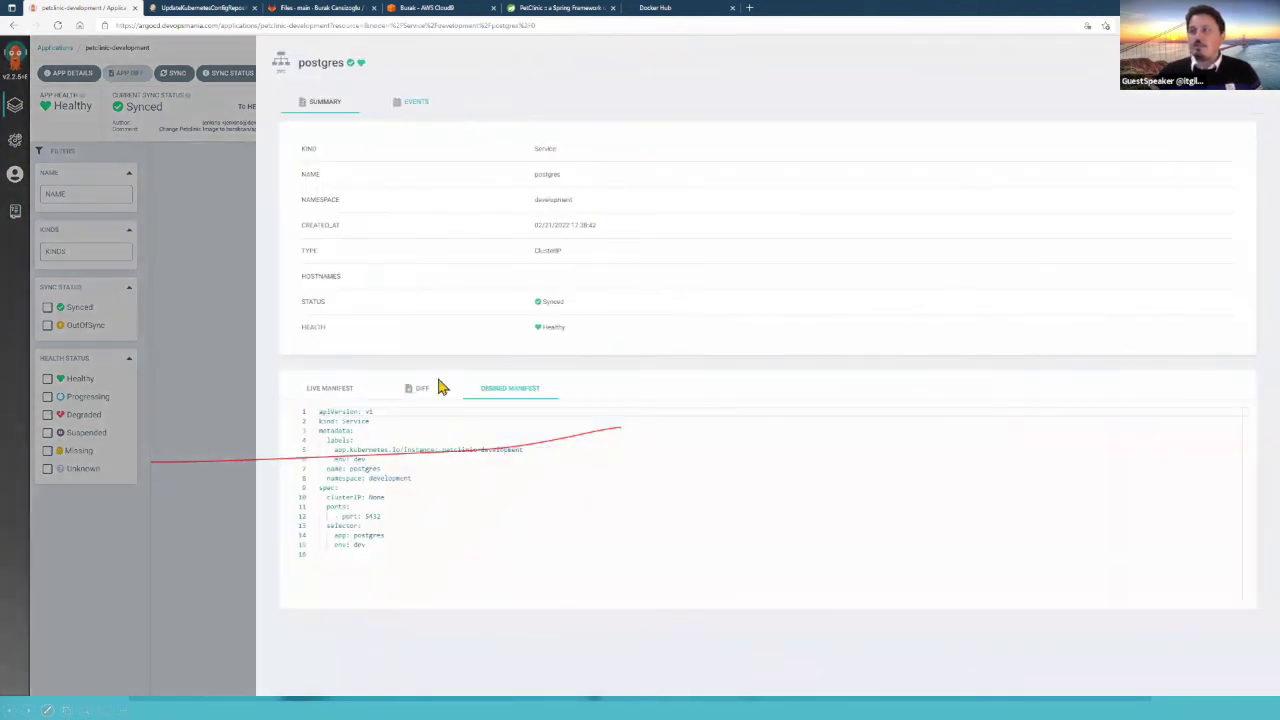
click(336, 392)
scroll(594, 423, down, 4)
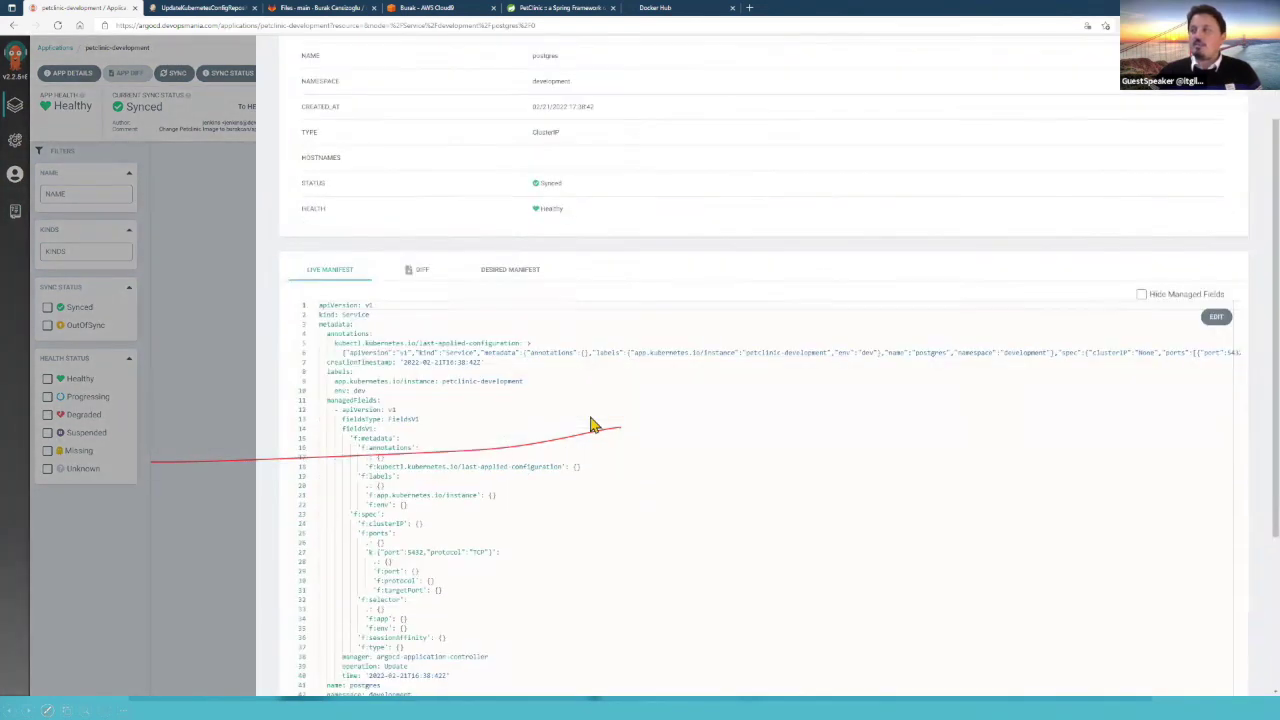
scroll(1251, 330, up, 3)
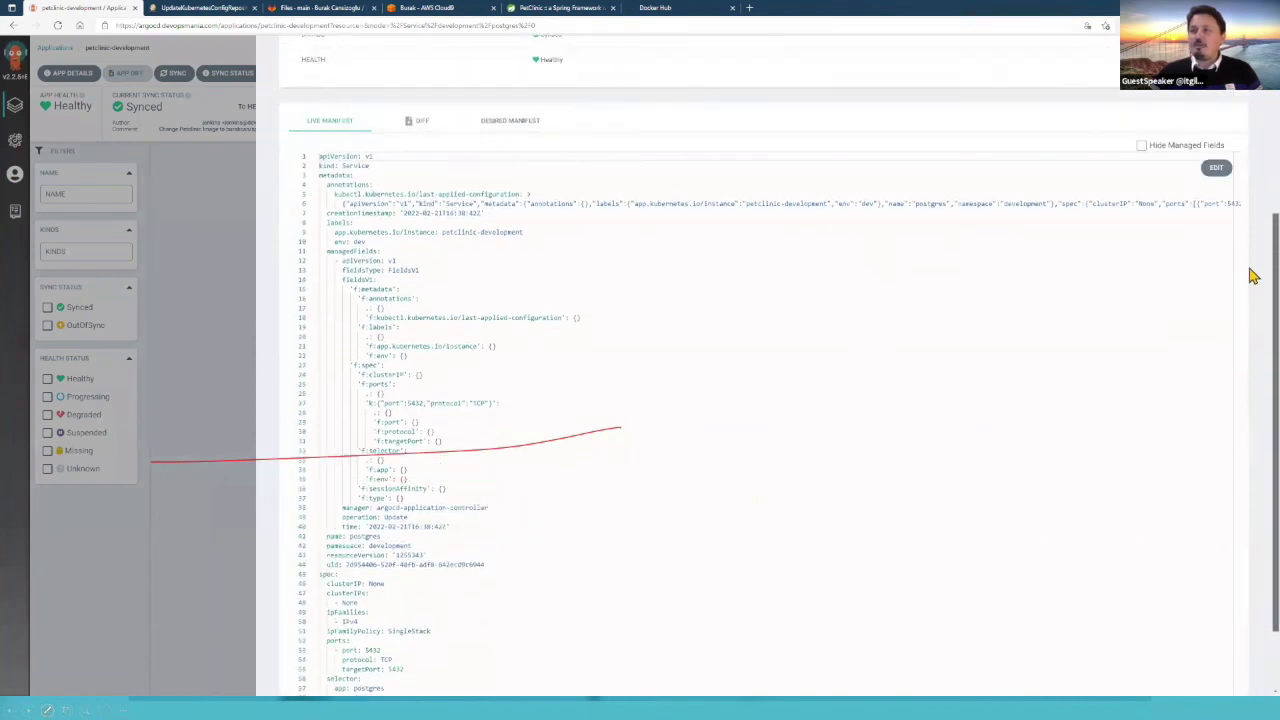
click(511, 203)
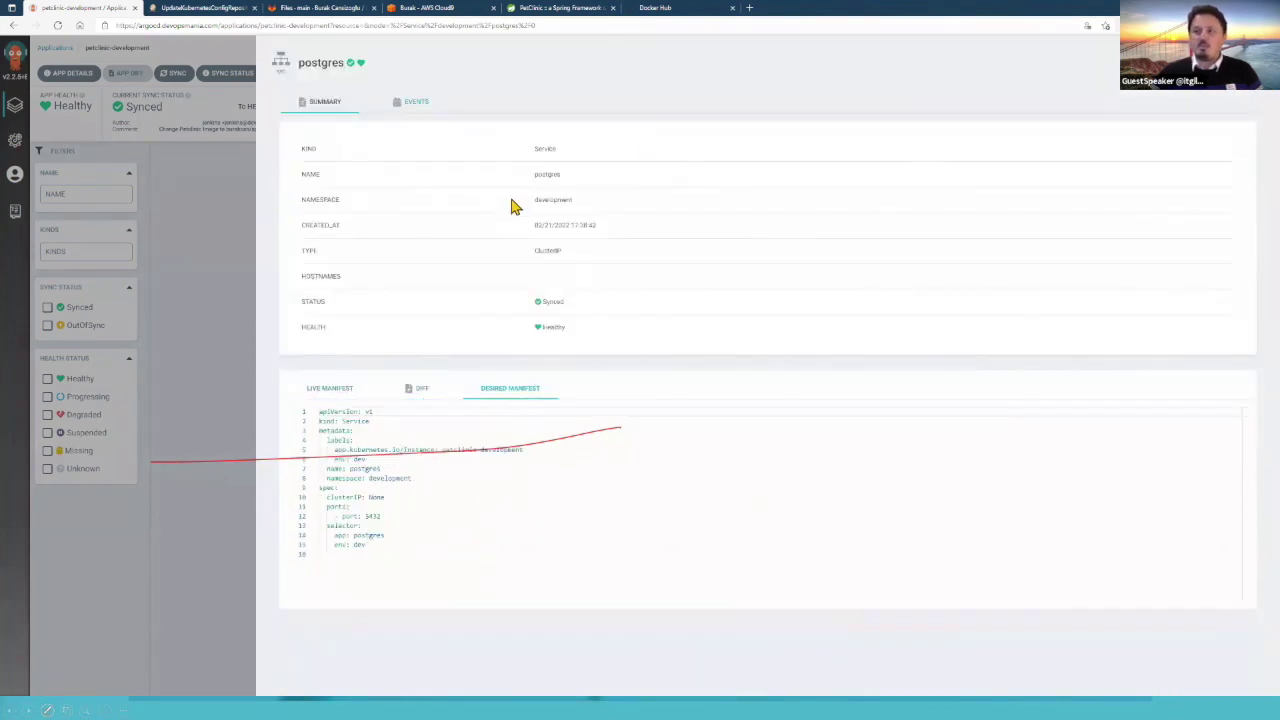
click(422, 389)
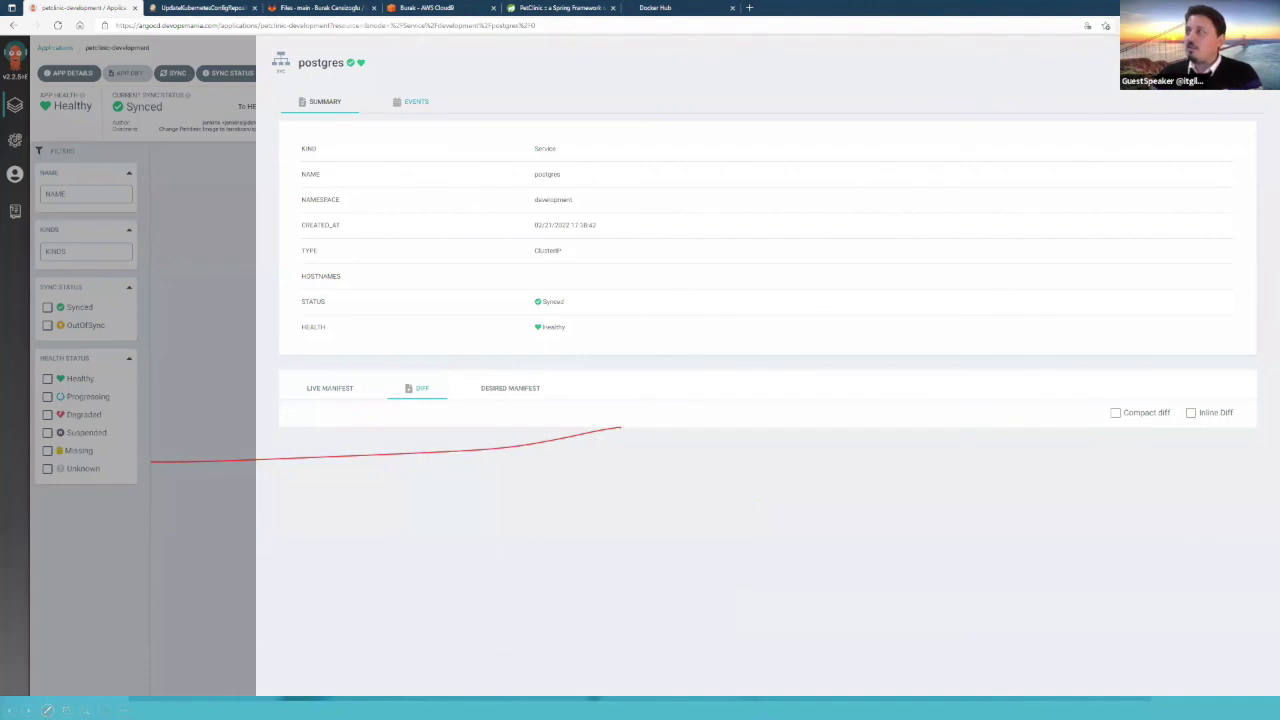
click(1254, 50)
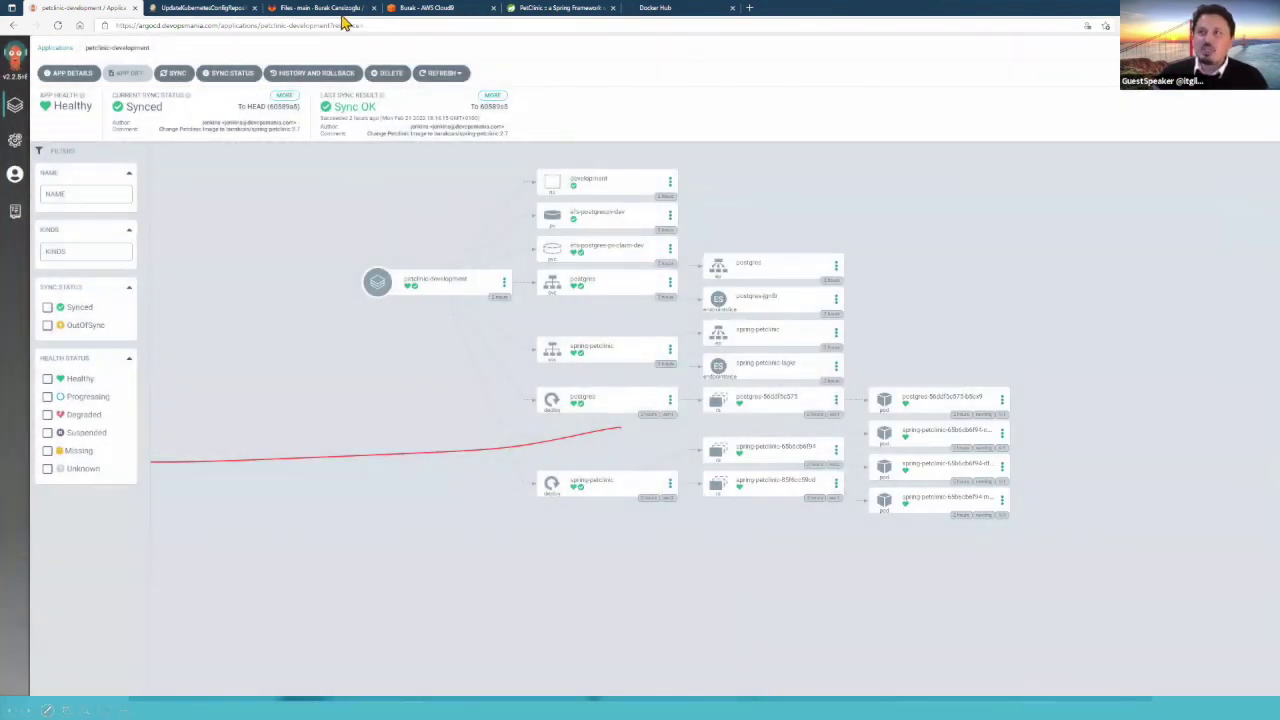
Switch to the KubernetesConfig repository in GitLab and open kustomization.yaml in petclinic/overlays/development
click(320, 8)
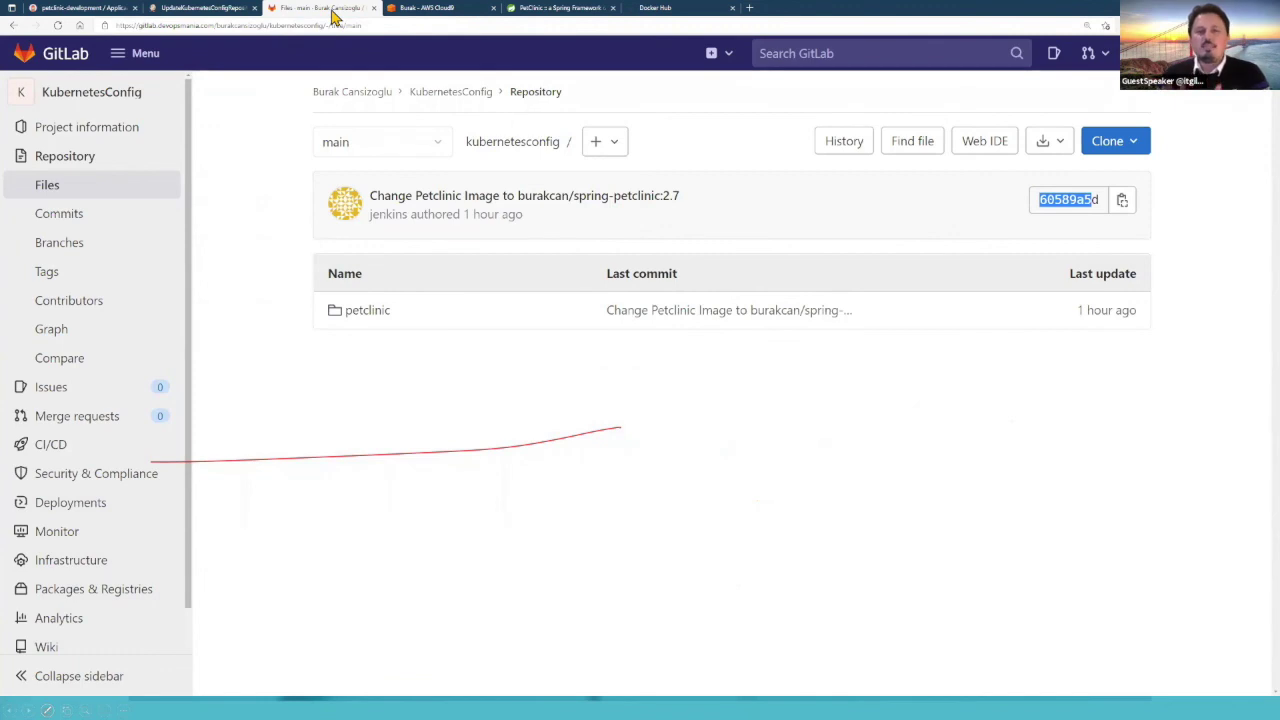
click(363, 316)
click(417, 387)
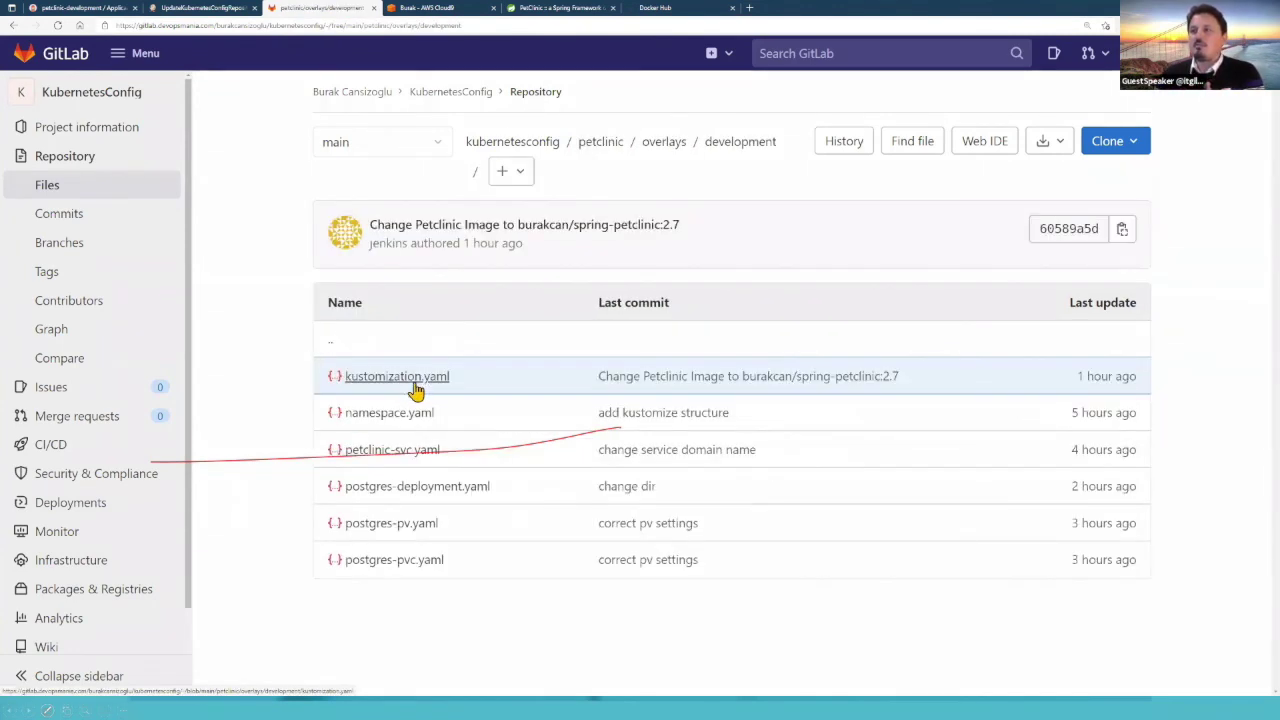
click(415, 388)
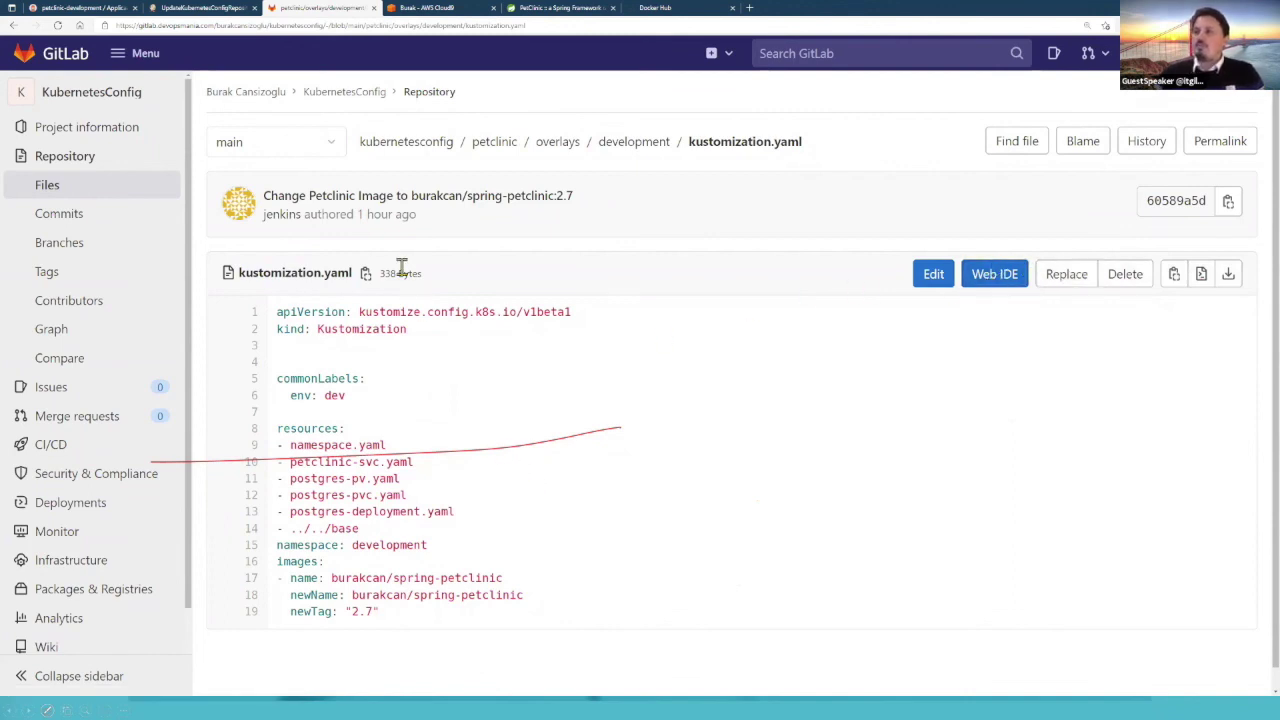
Open the jenkins commit changing the Petclinic image to 2.7 from the file's history and highlight the added images block in its diff
click(1147, 141)
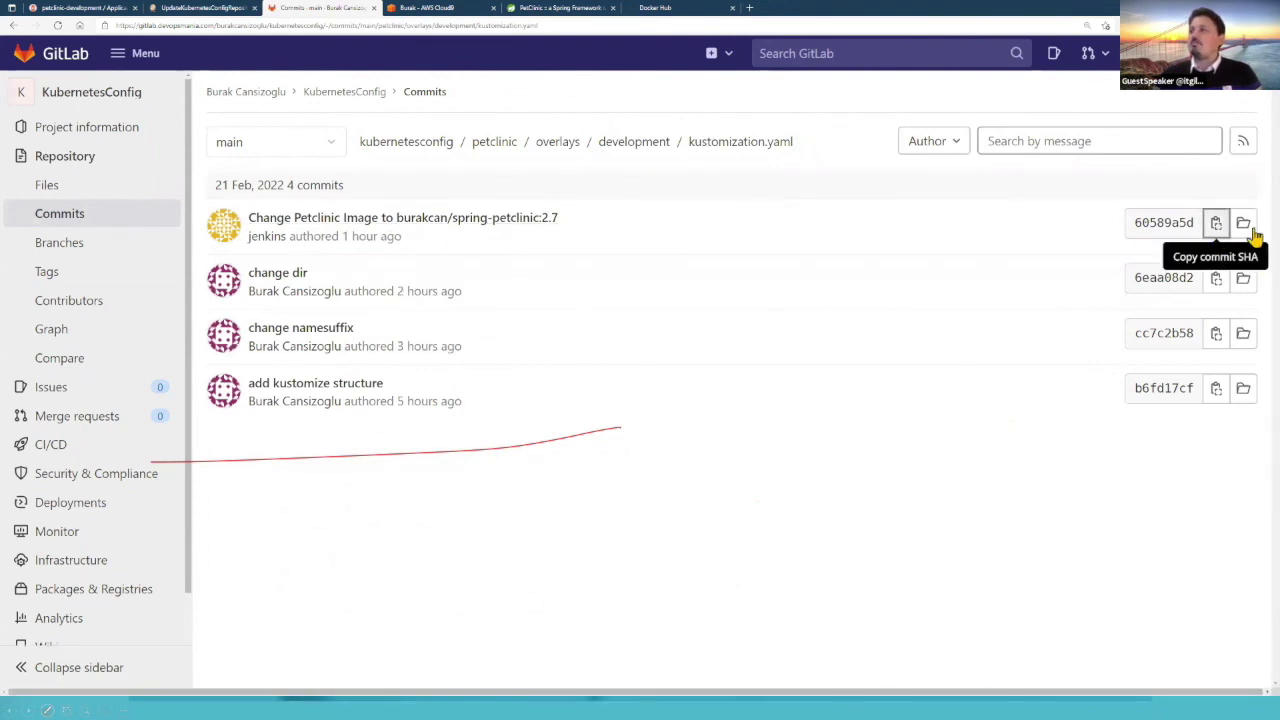
click(503, 223)
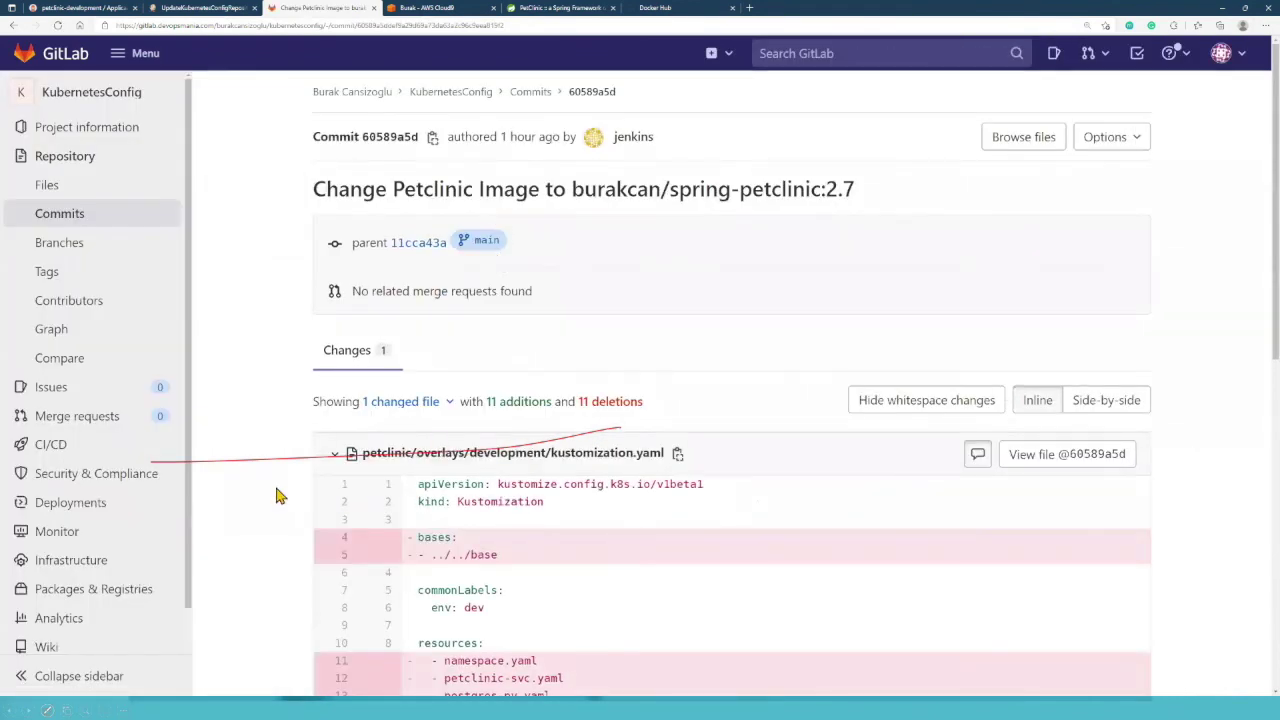
scroll(278, 494, down, 4)
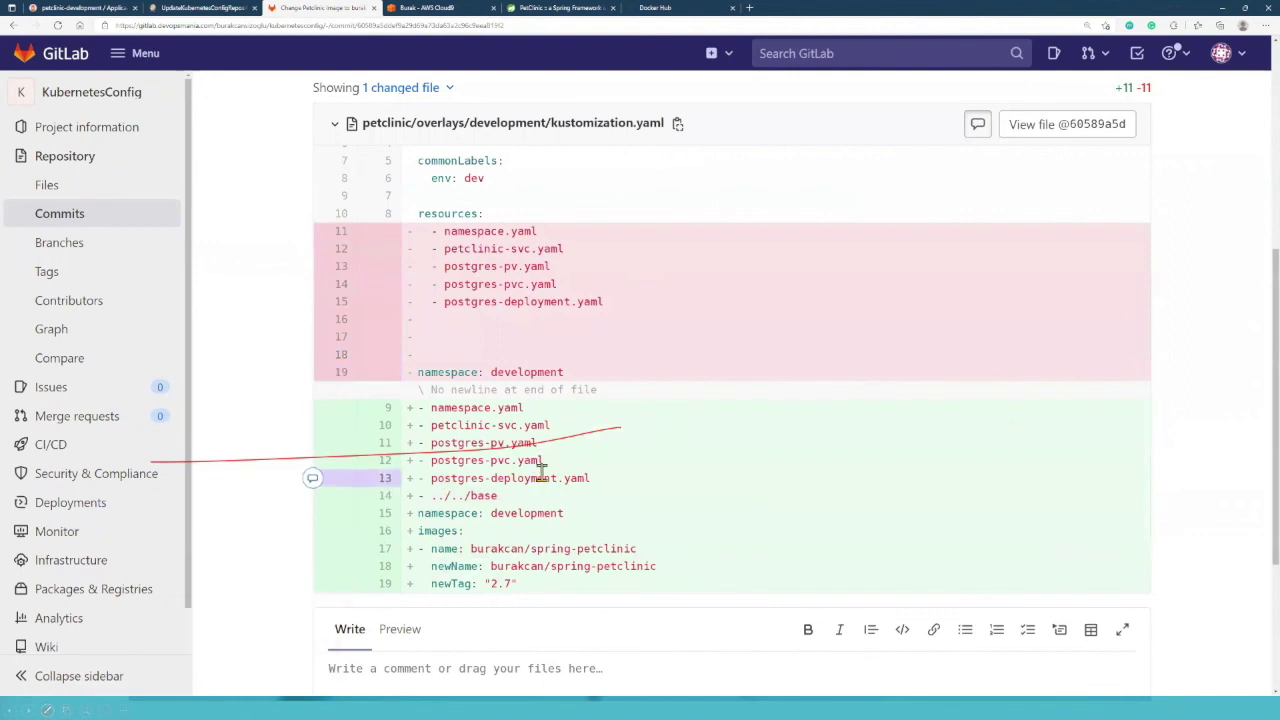
drag(523, 583, 385, 540)
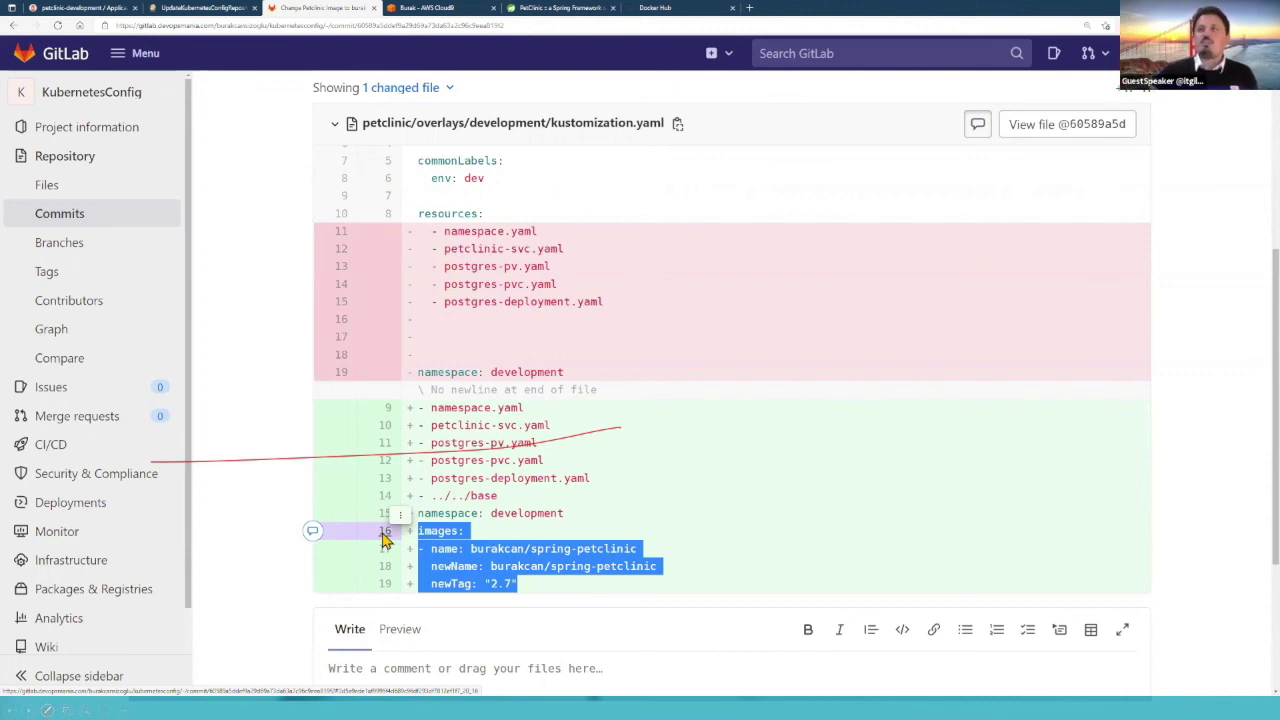
Switch back to the petclinic-development application in Argo CD
click(44, 10)
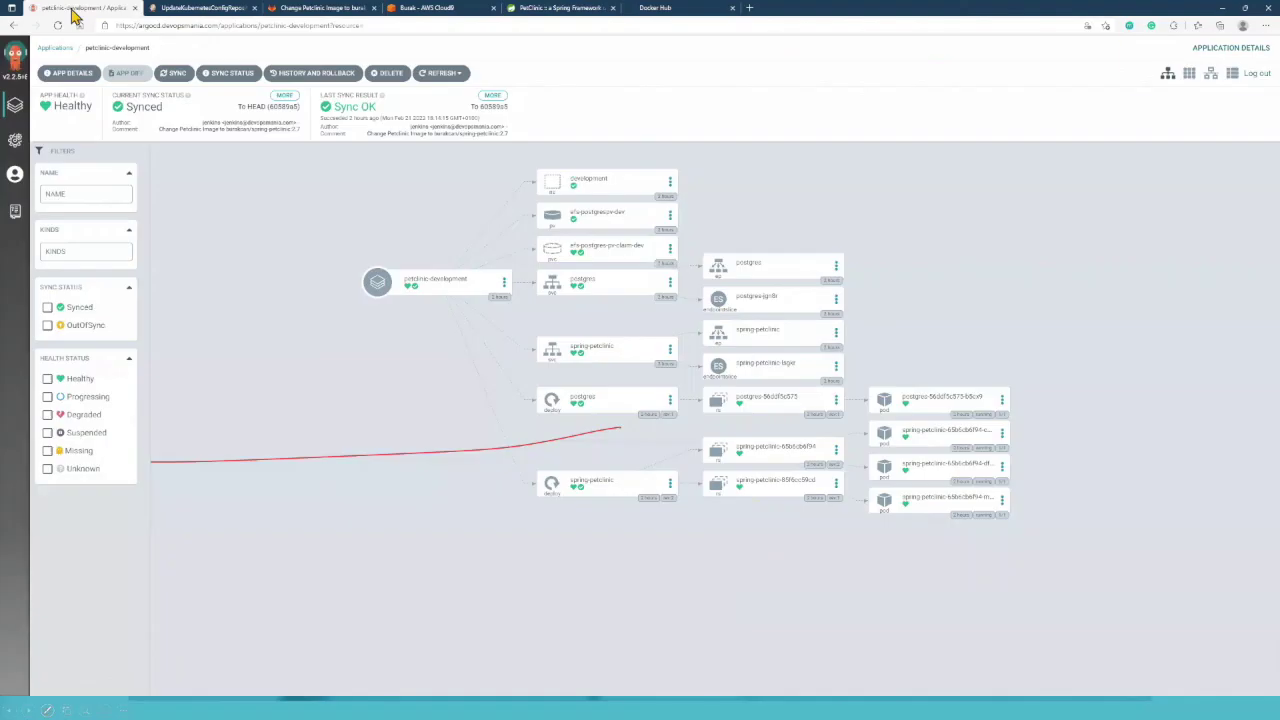